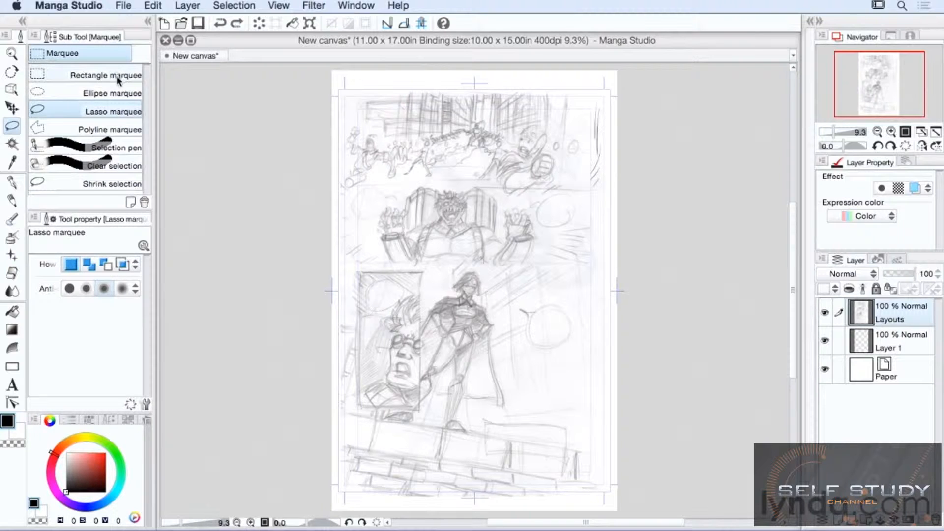
Select the whole bottom panel of the page with a rectangular marquee, then invert the selection and invert it back
{"action": "left_click", "coordinate": [118, 76]}
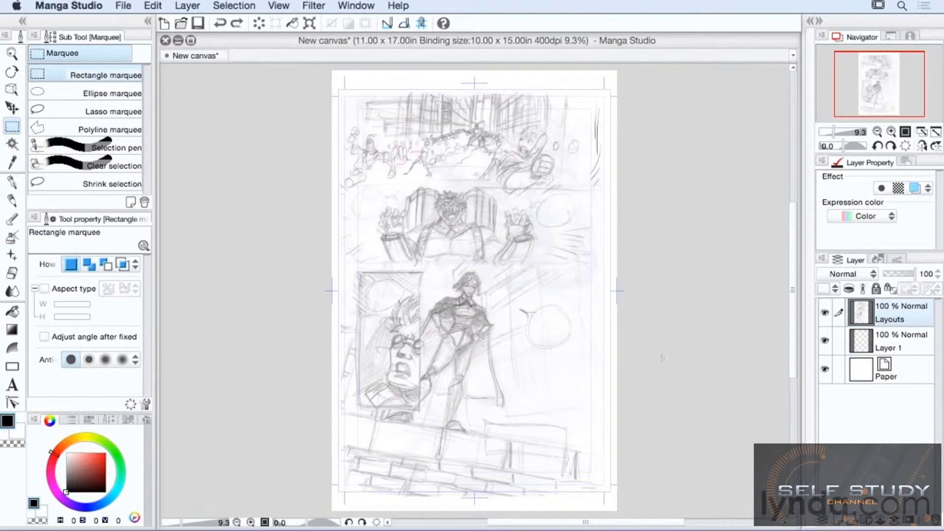
{"action": "left_click_drag", "start_coordinate": [337, 266], "coordinate": [607, 498]}
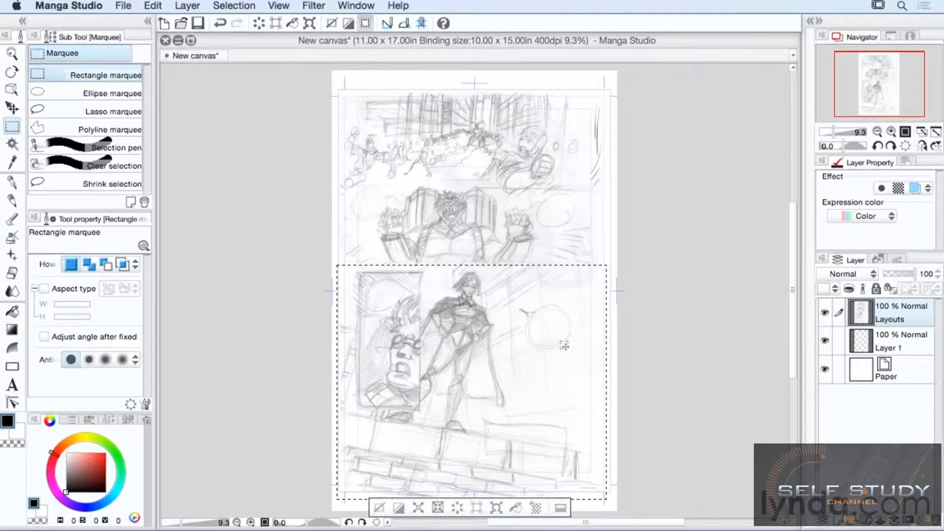
{"action": "left_click", "coordinate": [399, 508]}
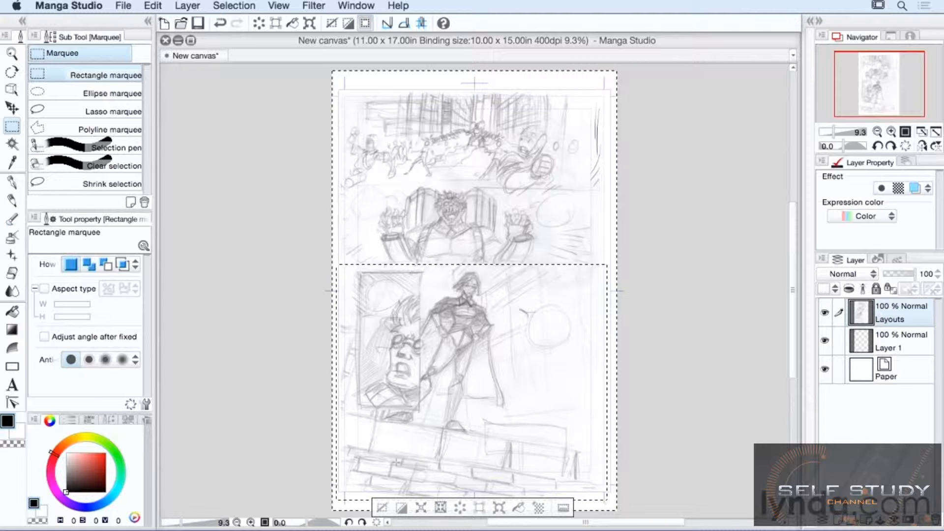
{"action": "left_click", "coordinate": [402, 508]}
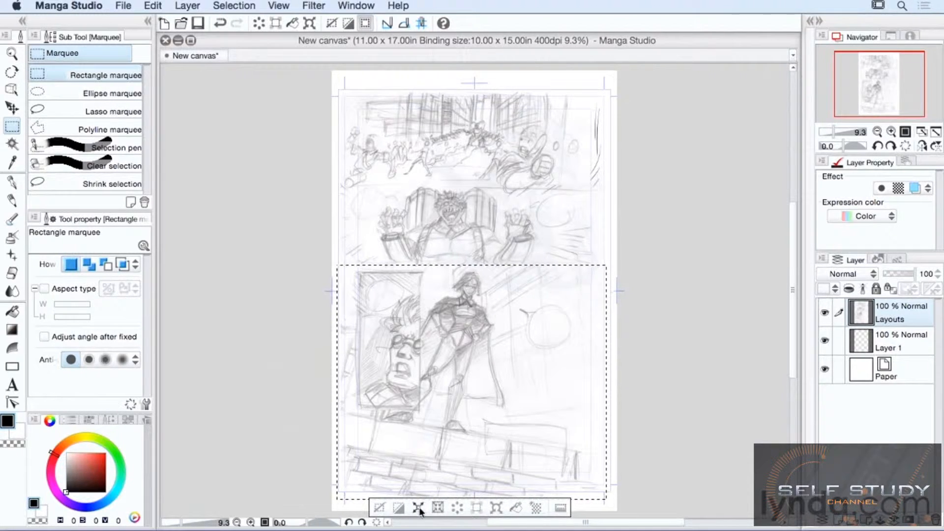
{"action": "left_click", "coordinate": [418, 507]}
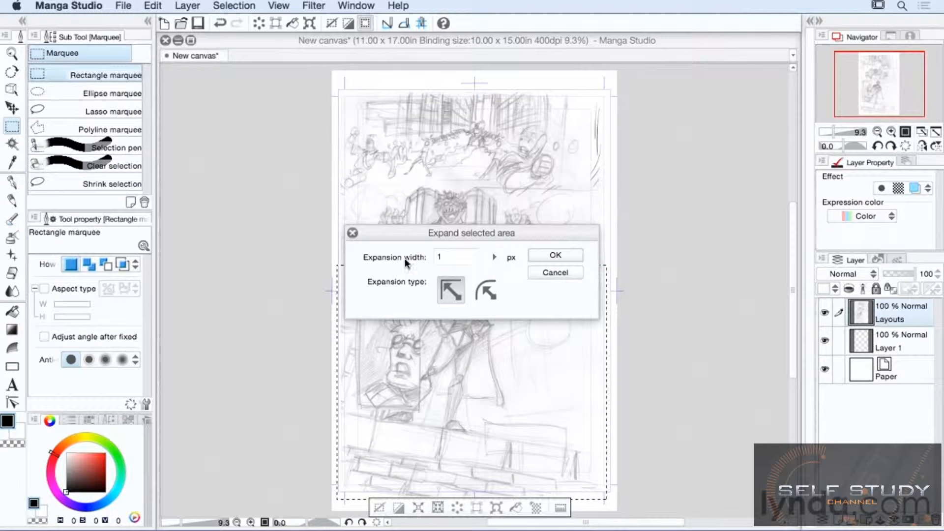
{"action": "left_click", "coordinate": [494, 257]}
{"action": "left_click", "coordinate": [506, 214]}
{"action": "left_click", "coordinate": [505, 215]}
{"action": "left_click_drag", "start_coordinate": [492, 253], "coordinate": [497, 202]}
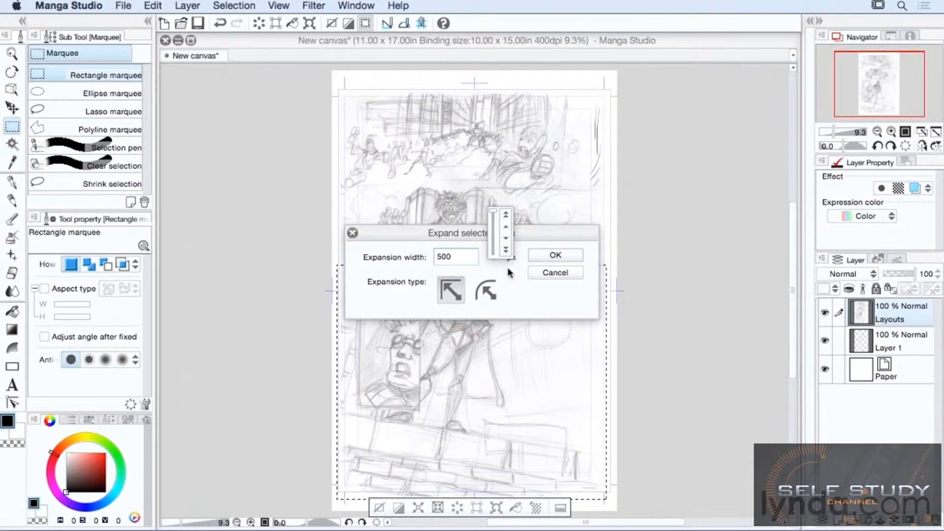
{"action": "left_click_drag", "start_coordinate": [494, 217], "coordinate": [498, 256]}
{"action": "left_click", "coordinate": [555, 273]}
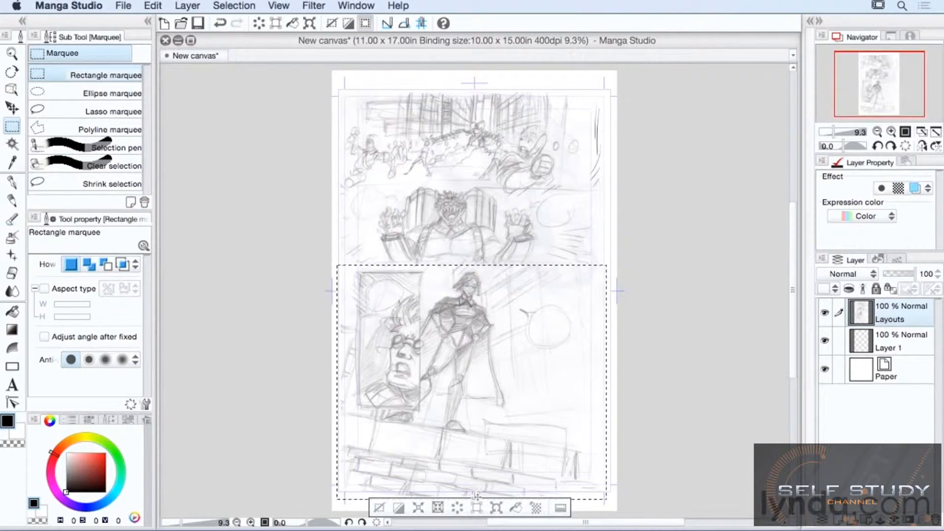
Fill the selected bottom panel with black and undo the fill
{"action": "left_click", "coordinate": [526, 497]}
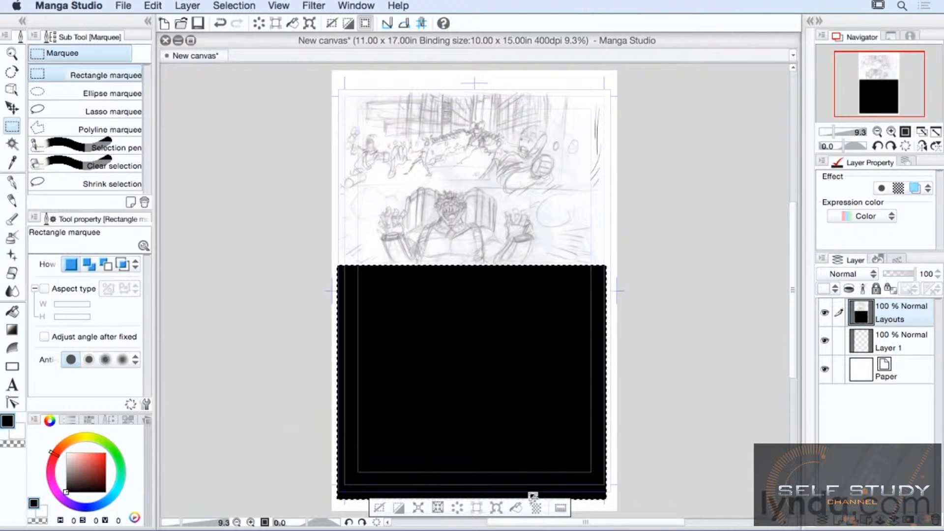
{"action": "left_click", "coordinate": [220, 23]}
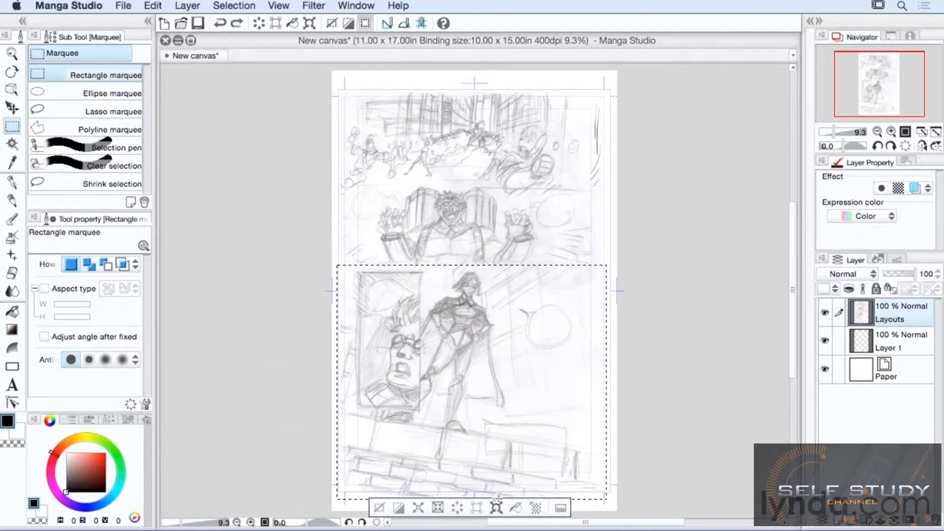
Transform the selected bottom panel by moving it slightly right and down, and apply the transformation
{"action": "left_click", "coordinate": [496, 508]}
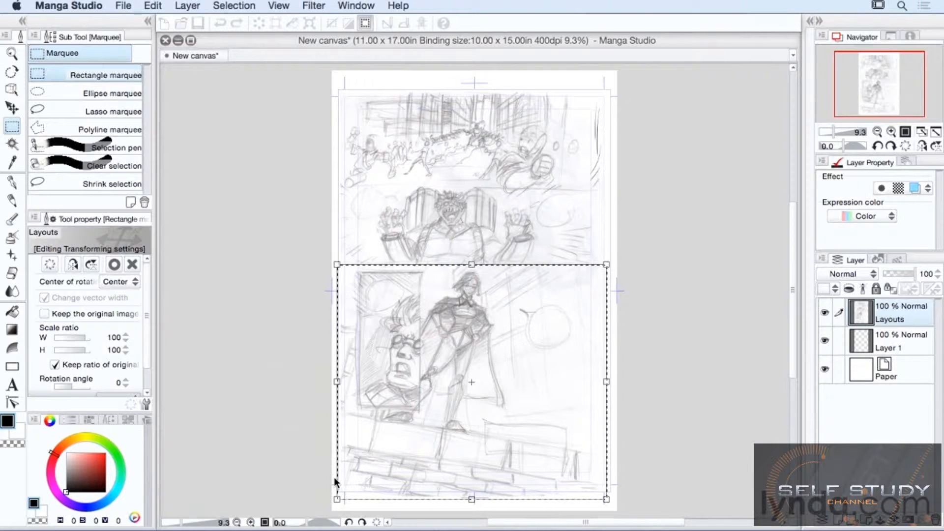
{"action": "mouse_move", "coordinate": [491, 343]}
{"action": "left_mouse_down"}
{"action": "mouse_move", "coordinate": [501, 355]}
{"action": "mouse_move", "coordinate": [498, 346]}
{"action": "left_mouse_up"}
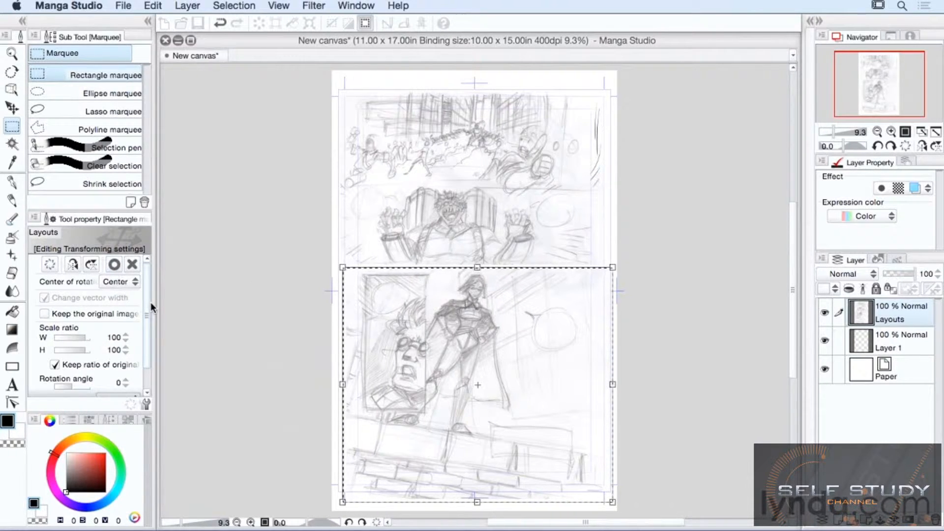
{"action": "left_click", "coordinate": [114, 264]}
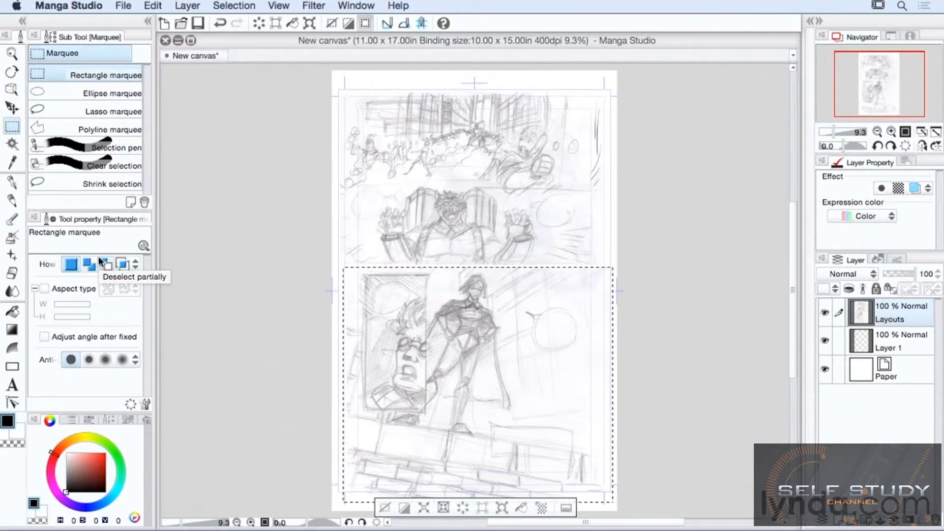
Select the inset portrait panel with a rectangular marquee, move it straight down toward the bricks, apply the move and deselect
{"action": "left_click", "coordinate": [376, 294]}
{"action": "left_click_drag", "start_coordinate": [375, 294], "coordinate": [426, 410]}
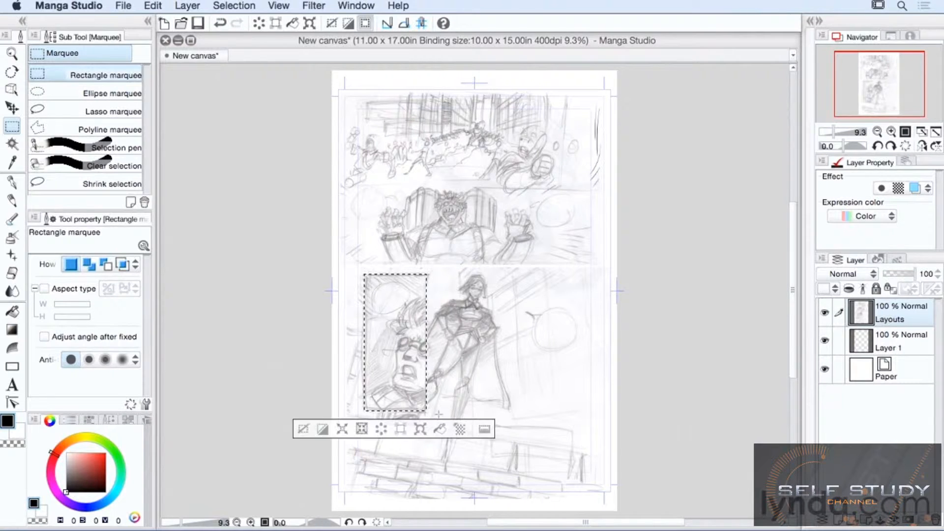
{"action": "left_click", "coordinate": [420, 429]}
{"action": "left_click_drag", "start_coordinate": [419, 307], "coordinate": [417, 348]}
{"action": "left_click", "coordinate": [117, 266]}
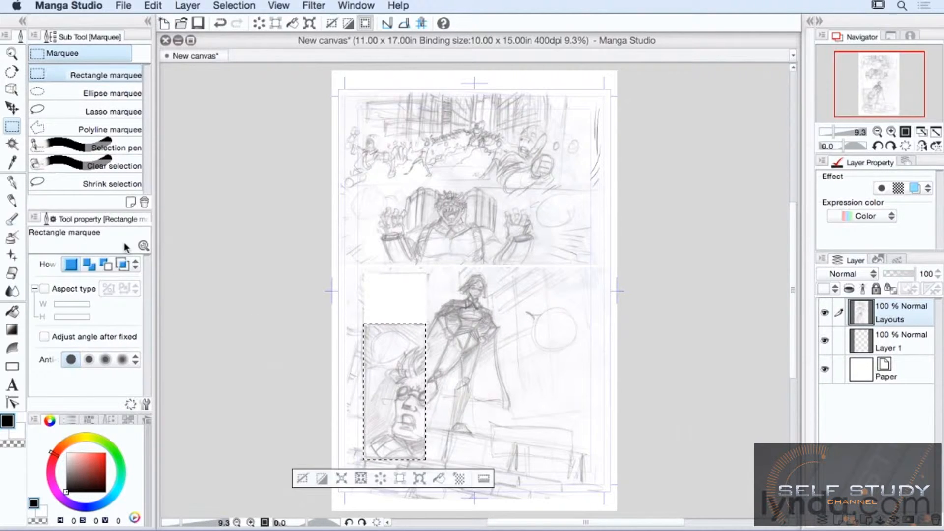
{"action": "left_click", "coordinate": [302, 478]}
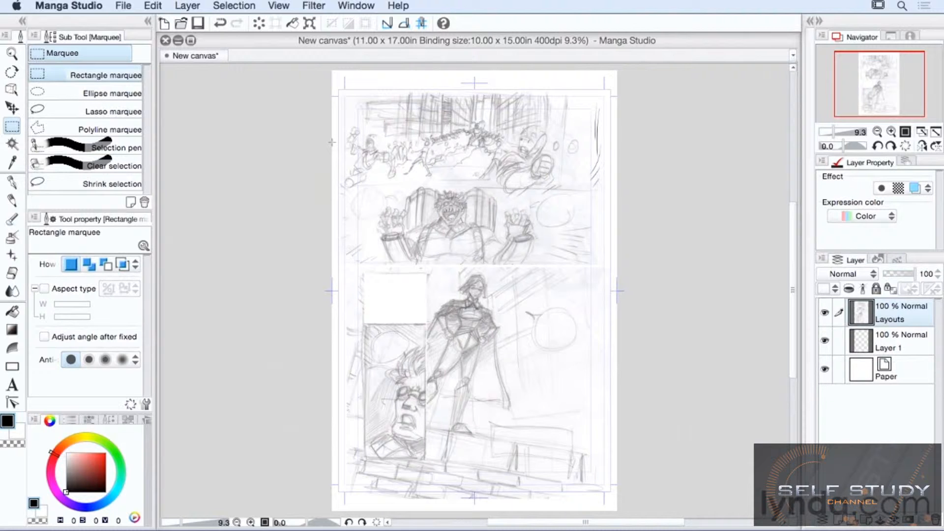
Lasso the group of small figures at the left edge of the top panel
{"action": "left_click", "coordinate": [127, 112]}
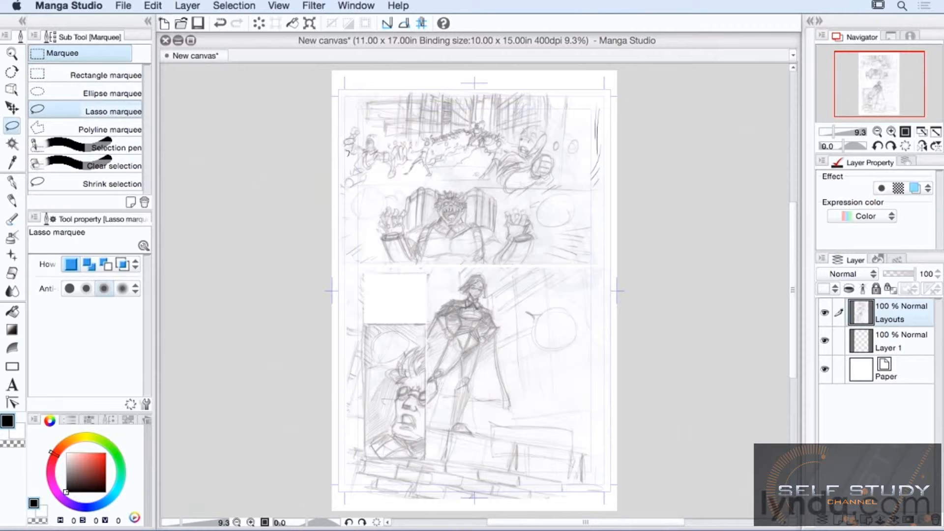
{"action": "left_click_drag", "start_coordinate": [370, 132], "coordinate": [400, 145]}
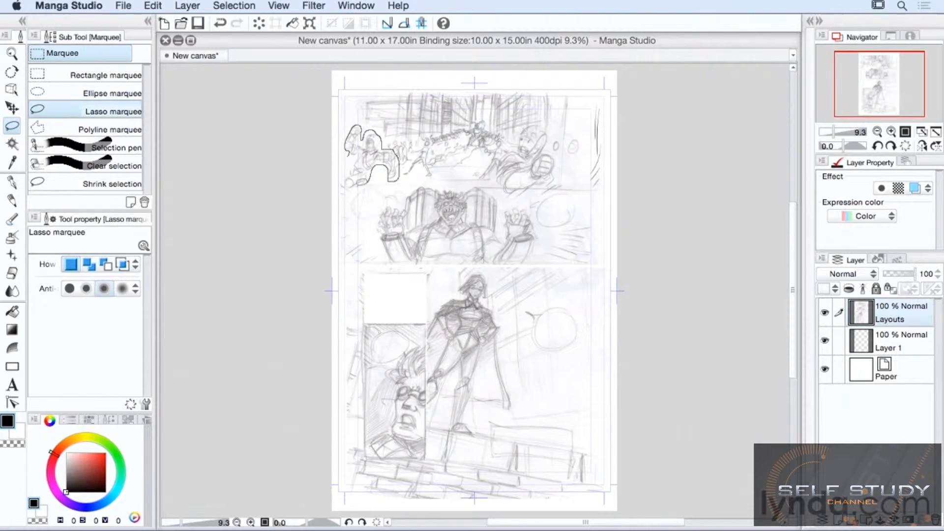
{"action": "left_click_drag", "start_coordinate": [347, 187], "coordinate": [347, 185]}
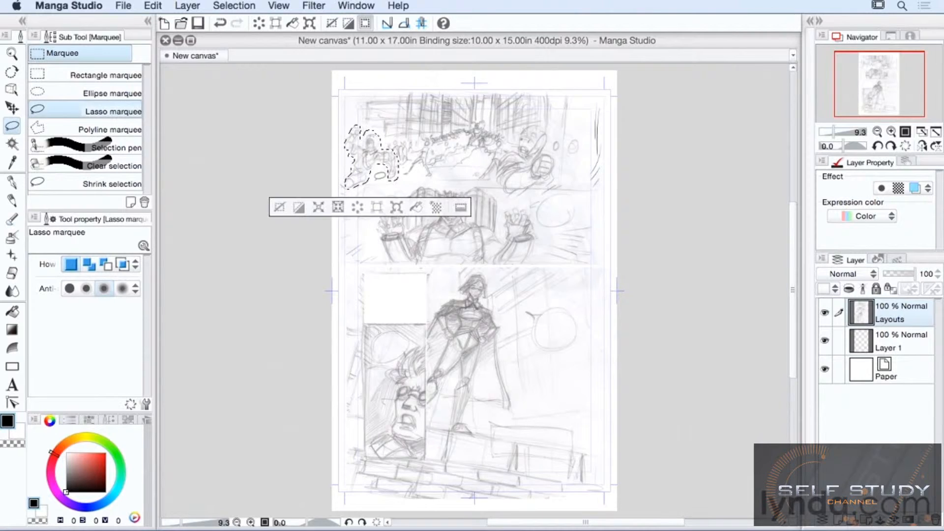
Try moving the lassoed figures to the top panel's right edge and flipping them horizontally and vertically, then cancel the transformation and deselect
{"action": "left_click", "coordinate": [396, 207]}
{"action": "left_click_drag", "start_coordinate": [391, 162], "coordinate": [599, 161]}
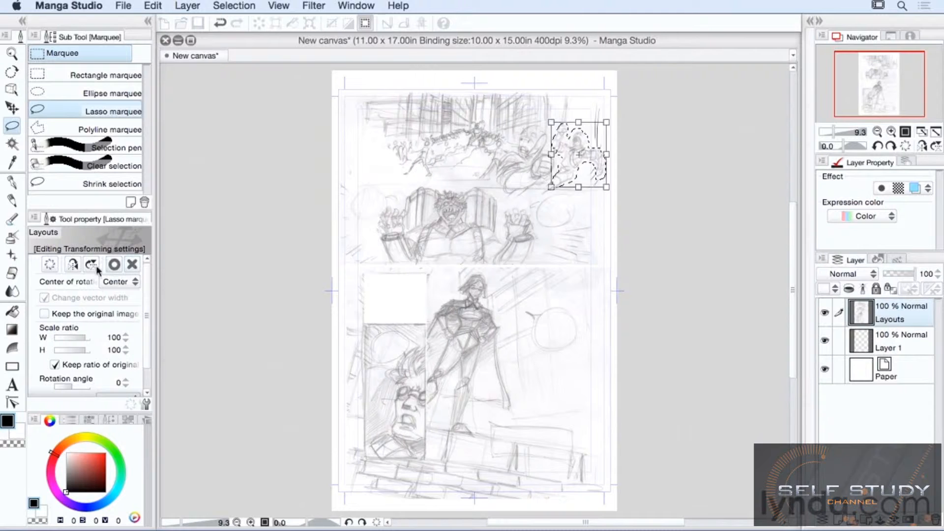
{"action": "left_click", "coordinate": [72, 265]}
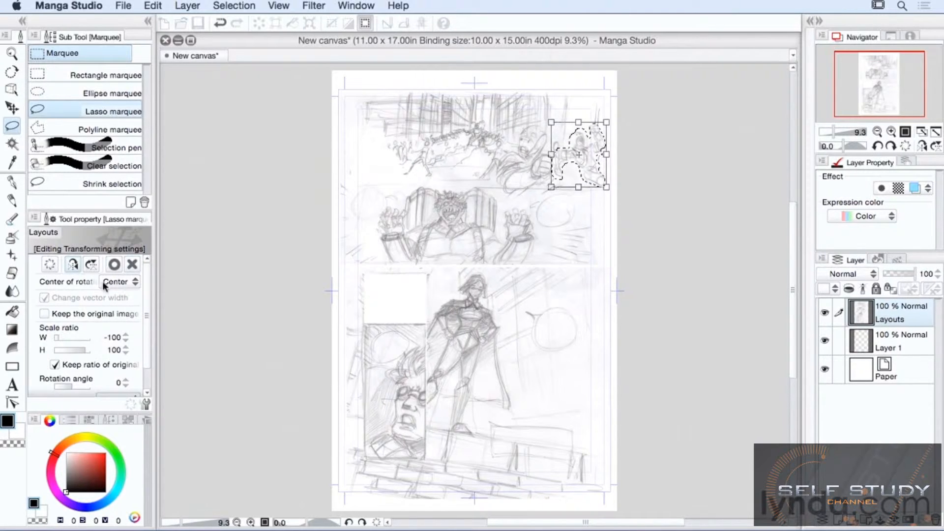
{"action": "left_click", "coordinate": [92, 264]}
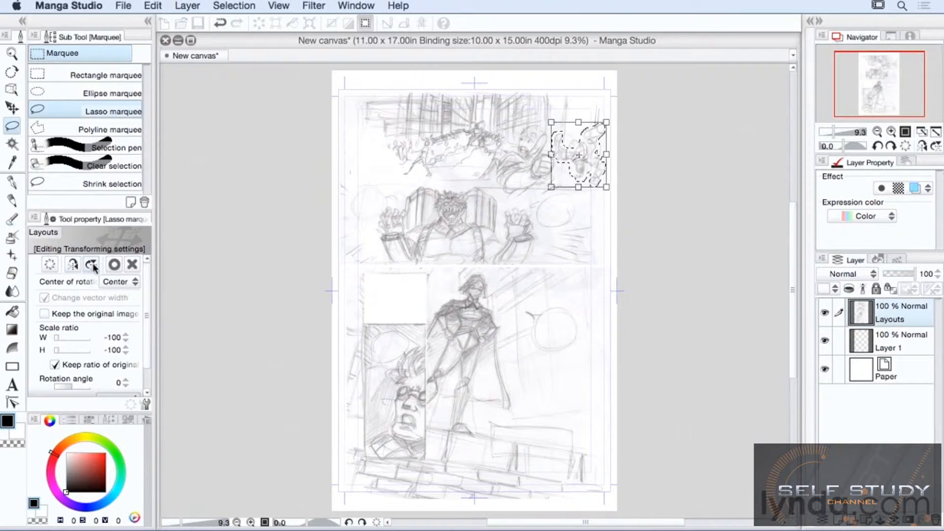
{"action": "left_click", "coordinate": [92, 265]}
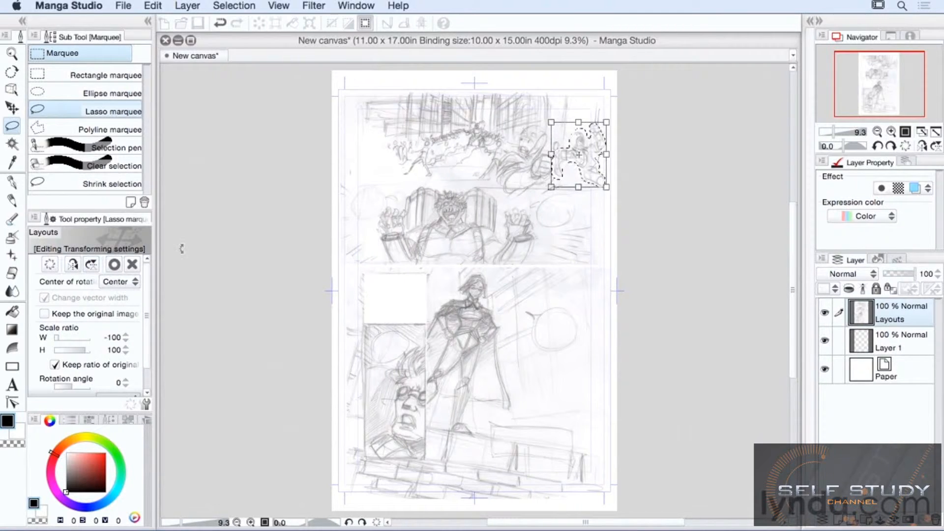
{"action": "left_click", "coordinate": [133, 265]}
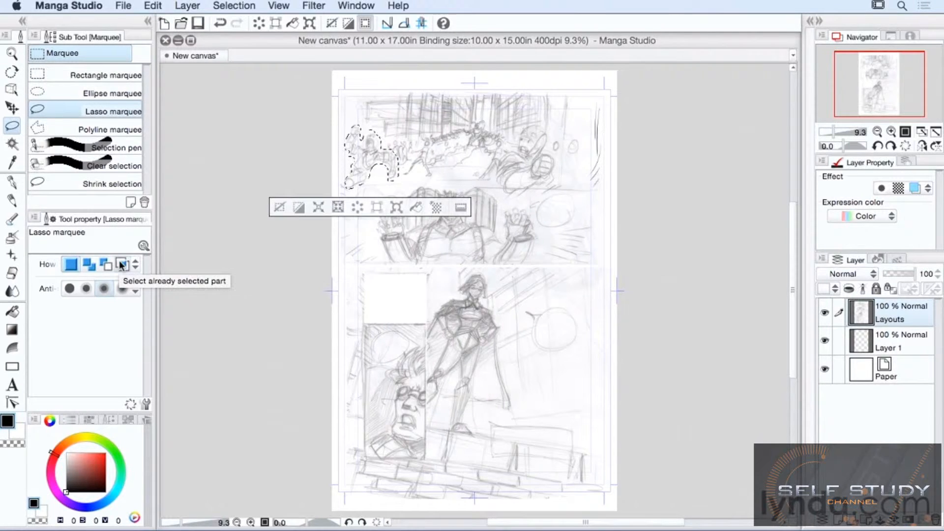
{"action": "left_click", "coordinate": [279, 208]}
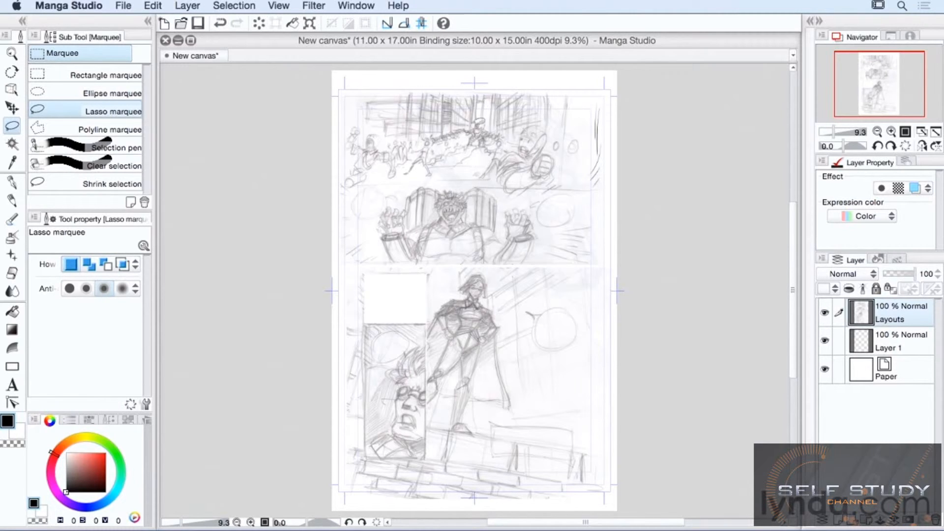
Lasso the central figure and the area below it in the top panel, scale it to 141, rotate it by -1, apply and deselect
{"action": "mouse_move", "coordinate": [475, 120]}
{"action": "left_mouse_down"}
{"action": "mouse_move", "coordinate": [440, 159]}
{"action": "mouse_move", "coordinate": [451, 171]}
{"action": "mouse_move", "coordinate": [486, 165]}
{"action": "left_mouse_up"}
{"action": "left_click_drag", "start_coordinate": [494, 119], "coordinate": [491, 118]}
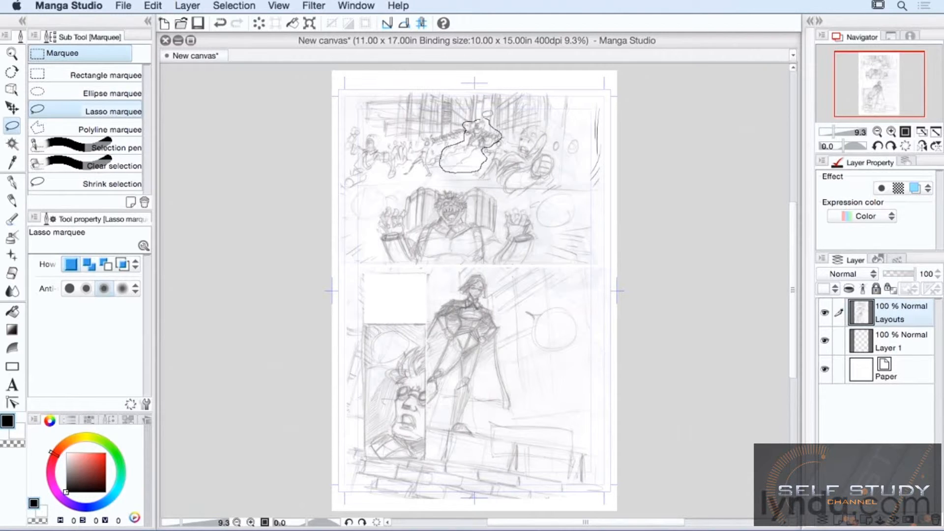
{"action": "left_click", "coordinate": [495, 190]}
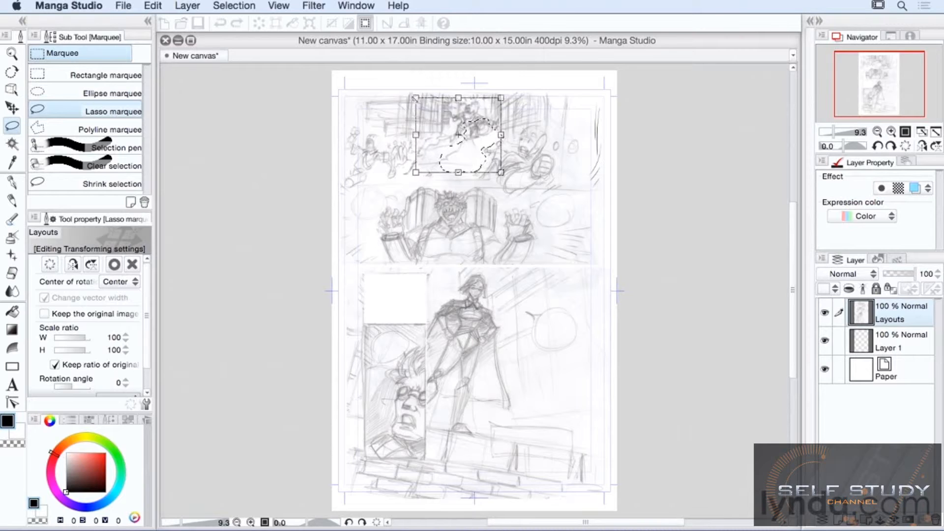
{"action": "left_click_drag", "start_coordinate": [414, 97], "coordinate": [414, 95]}
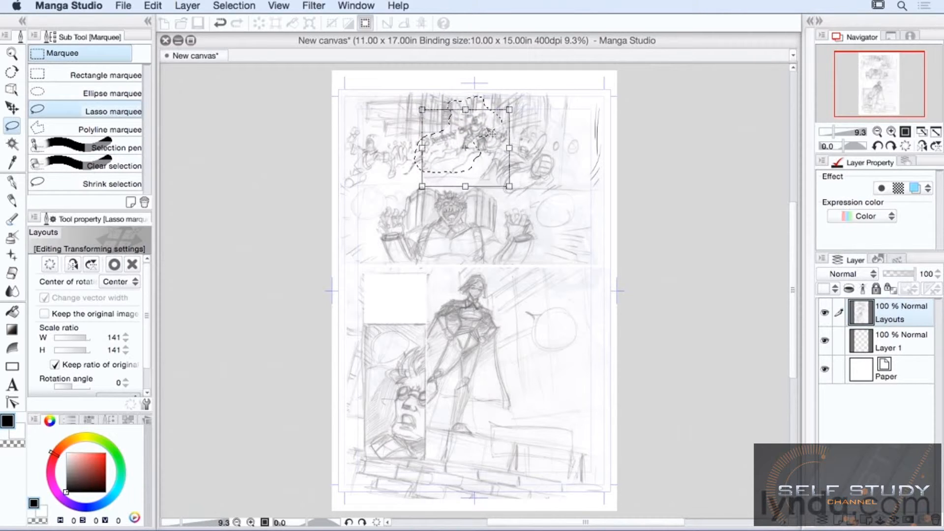
{"action": "left_click_drag", "start_coordinate": [492, 134], "coordinate": [491, 133]}
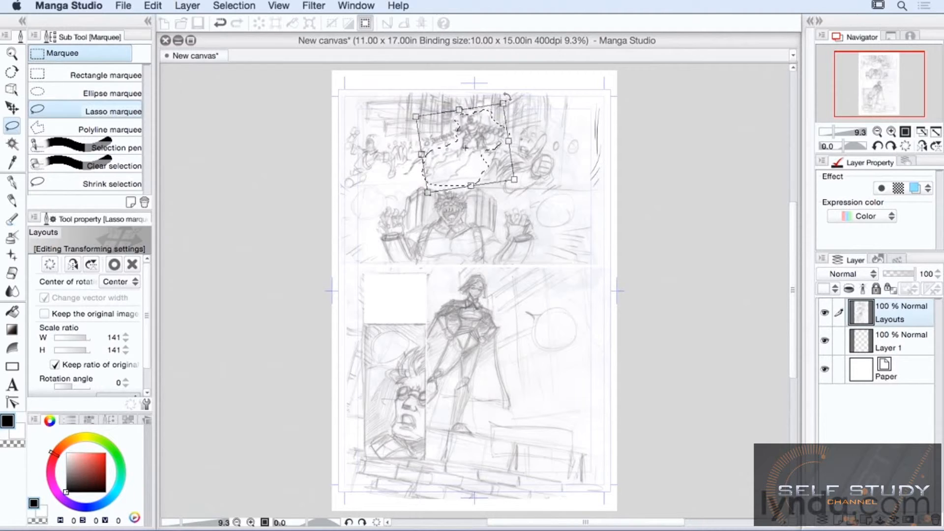
{"action": "mouse_move", "coordinate": [517, 104]}
{"action": "left_mouse_down"}
{"action": "mouse_move", "coordinate": [511, 98]}
{"action": "mouse_move", "coordinate": [523, 113]}
{"action": "mouse_move", "coordinate": [516, 103]}
{"action": "left_mouse_up"}
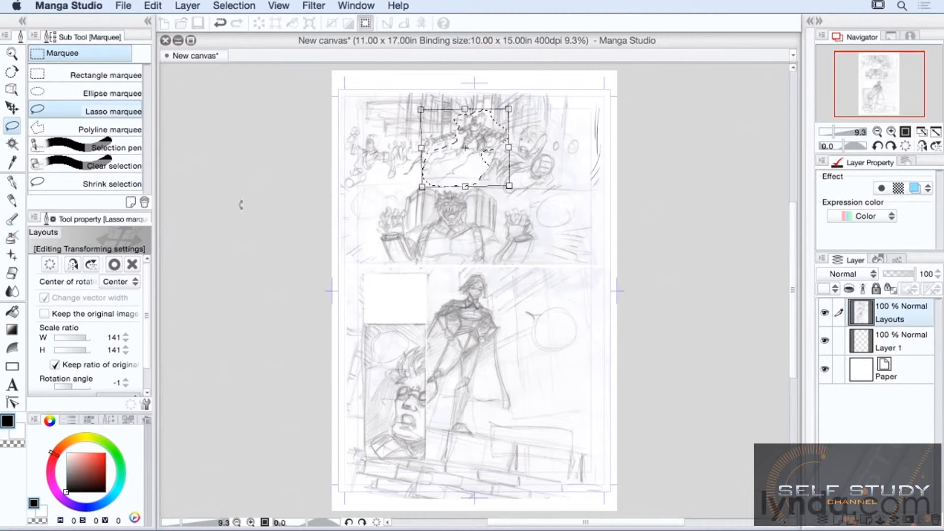
{"action": "left_click", "coordinate": [115, 266]}
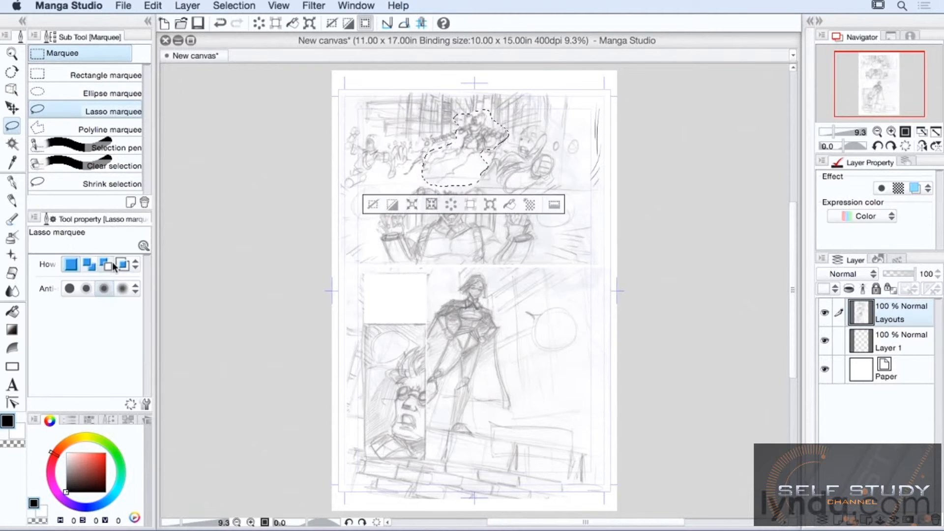
{"action": "key", "text": "super+d"}
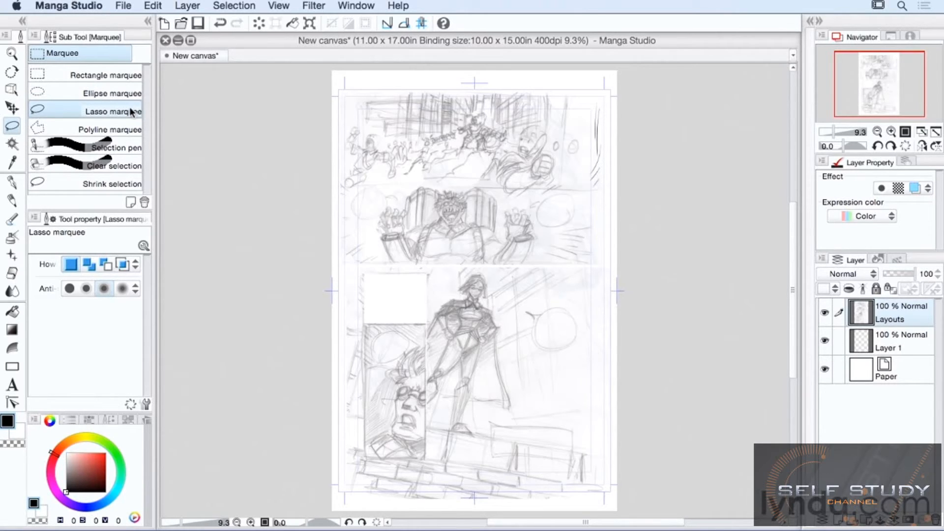
Clear the brick wall area along the bottom of the page using a polyline selection that skirts the inset portrait panel, and deselect
{"action": "left_click", "coordinate": [120, 131]}
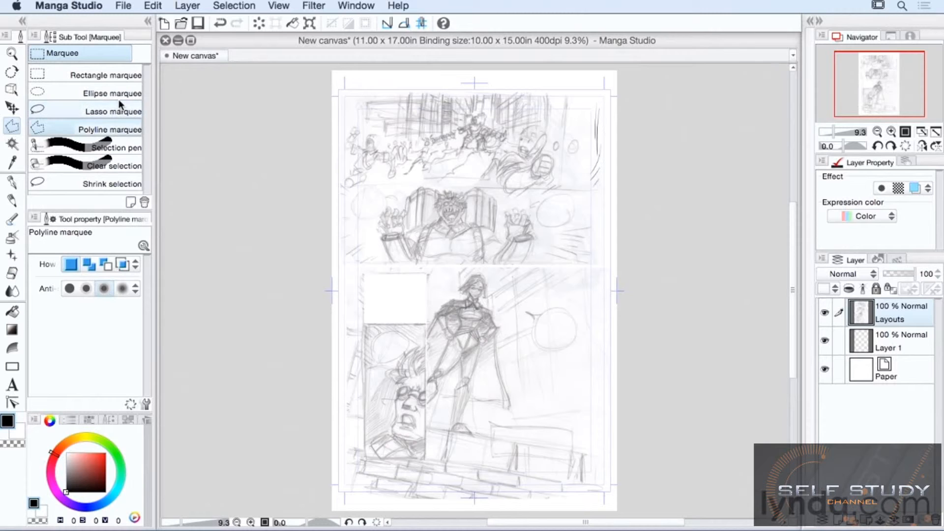
{"action": "left_click", "coordinate": [342, 409]}
{"action": "left_click", "coordinate": [363, 416]}
{"action": "left_click", "coordinate": [365, 462]}
{"action": "left_click", "coordinate": [427, 461]}
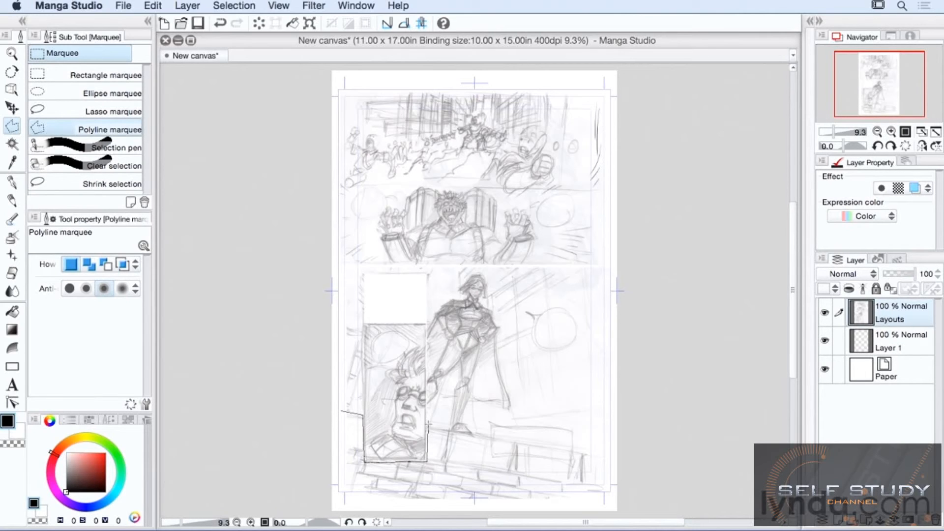
{"action": "left_click", "coordinate": [428, 423]}
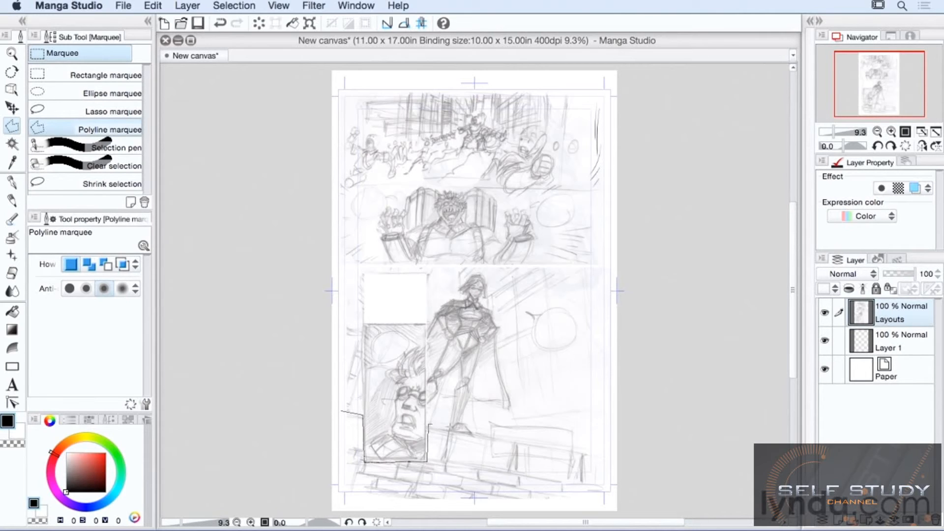
{"action": "left_click", "coordinate": [606, 453]}
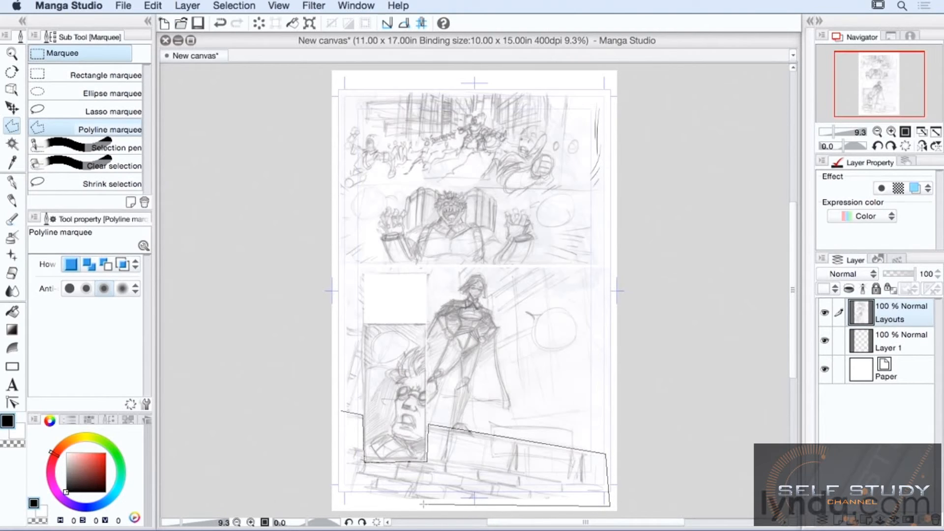
{"action": "left_click", "coordinate": [334, 505]}
{"action": "left_click", "coordinate": [339, 410]}
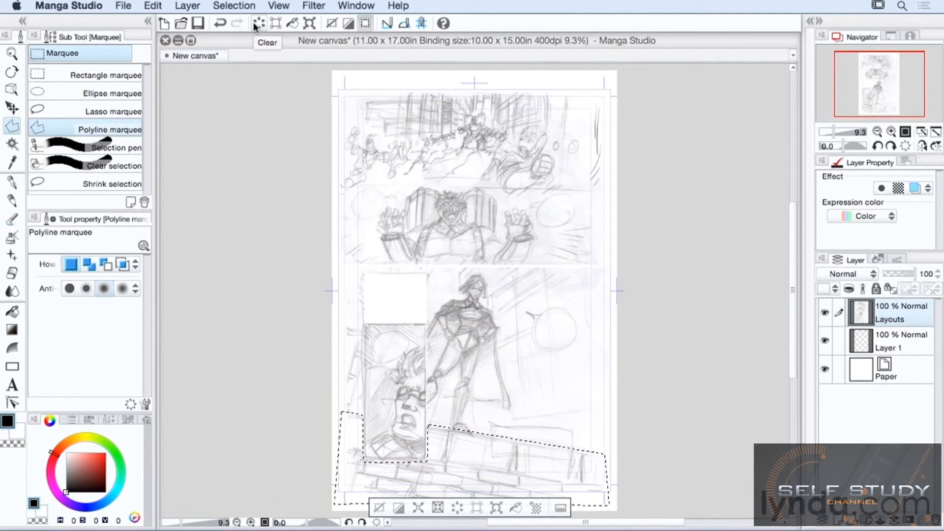
{"action": "left_click", "coordinate": [458, 508]}
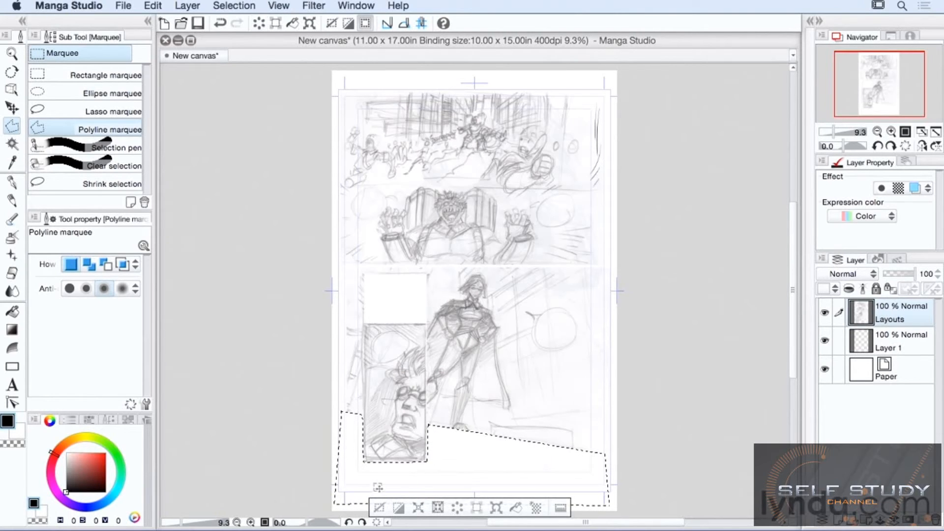
{"action": "left_click", "coordinate": [380, 506]}
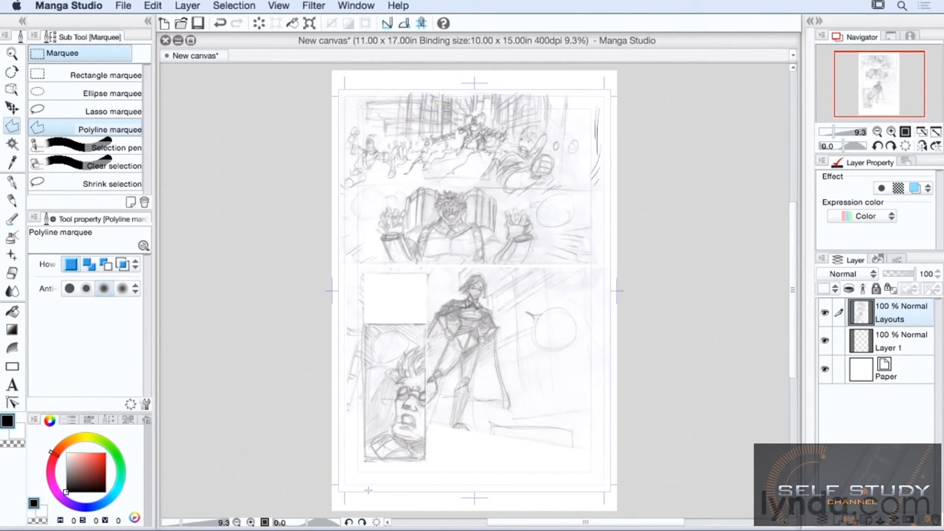